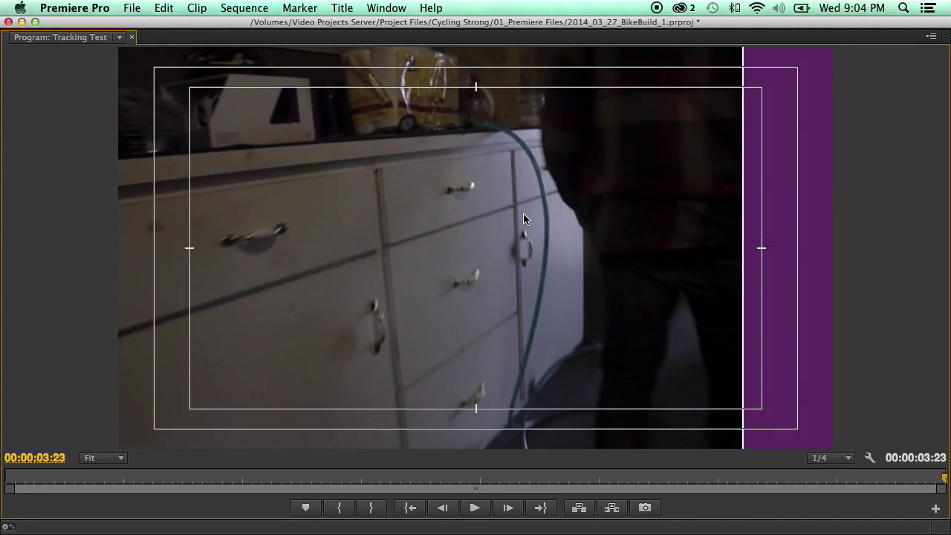
- Play the finished tracking test clip twice in the Program monitor
key(space)
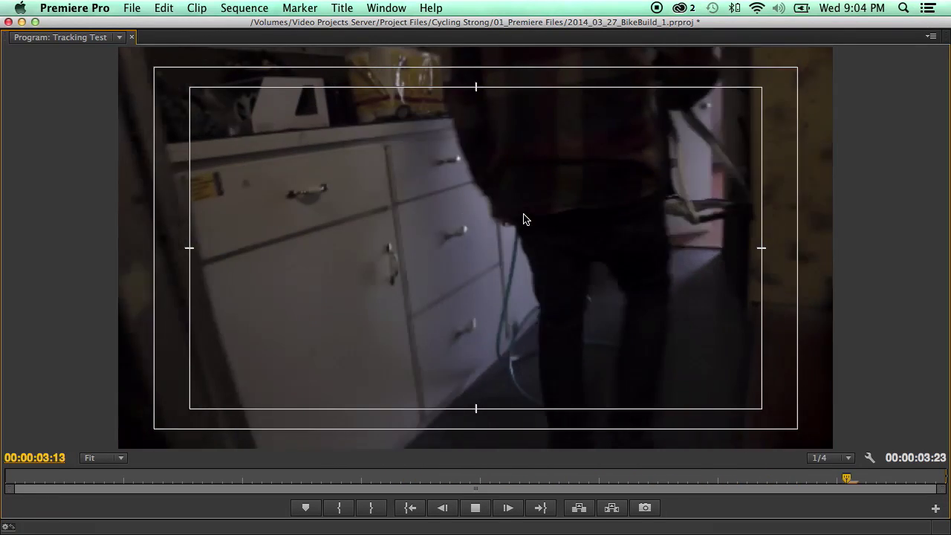
key(space)
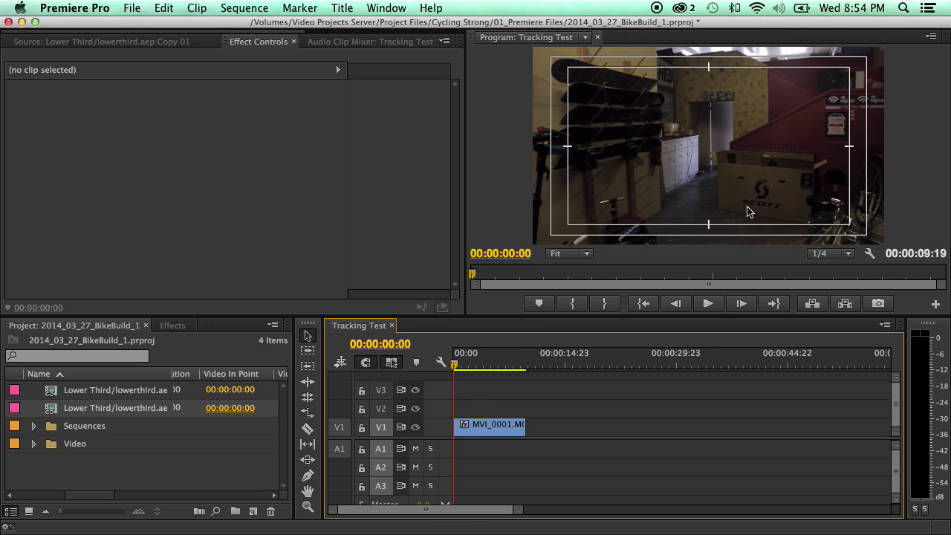
- Drag Fast Blur from Video Effects > Blur & Sharpen onto the MVI_0001 clip
click(177, 327)
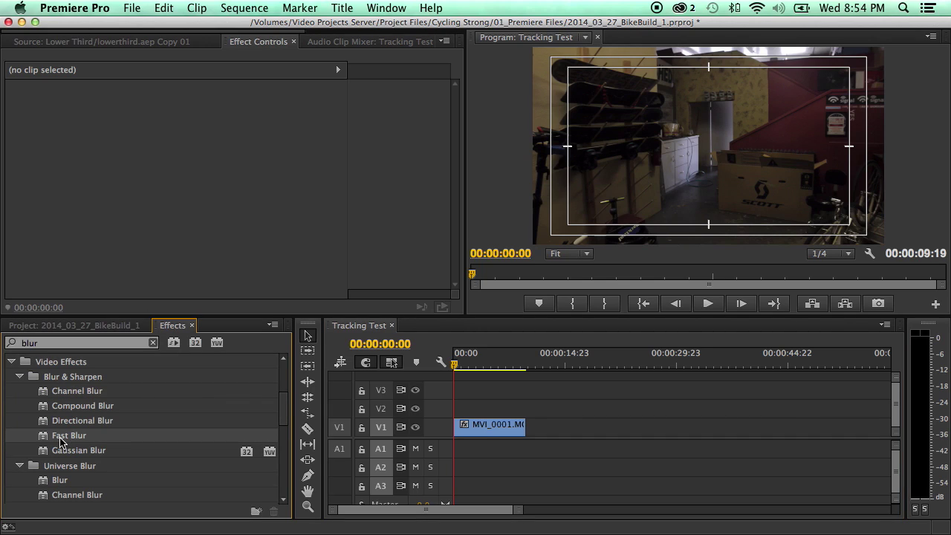
click(152, 342)
click(12, 406)
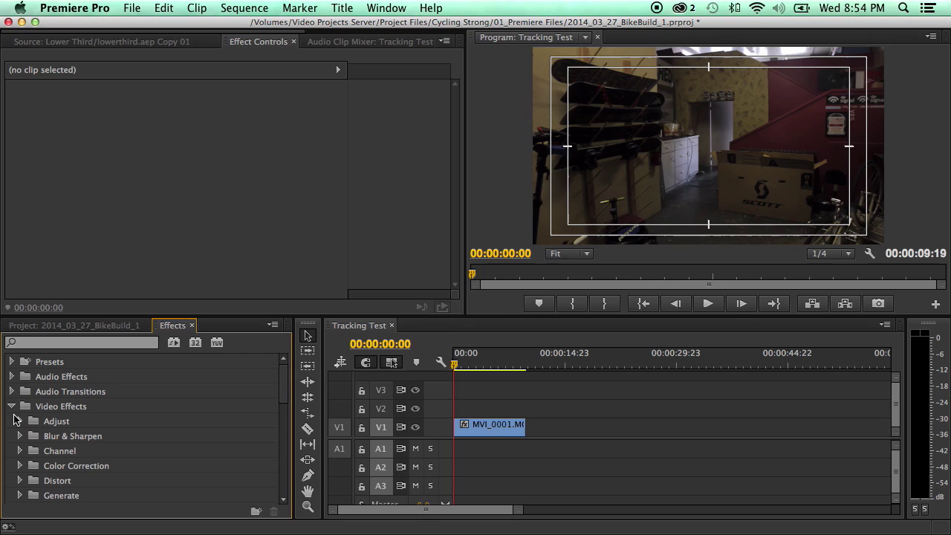
click(19, 437)
drag(48, 495, 509, 431)
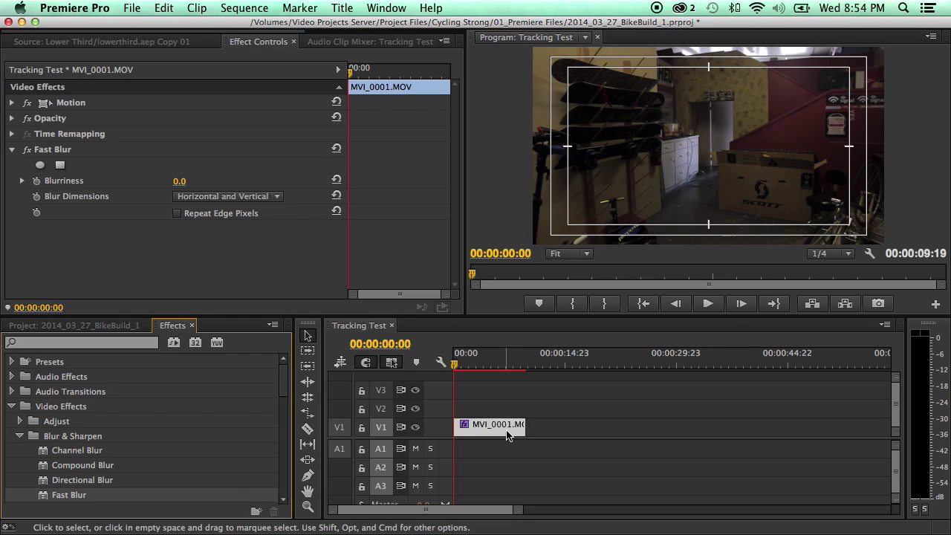
- Add a four-point polygon mask to Fast Blur and set Blurriness to 50
click(60, 167)
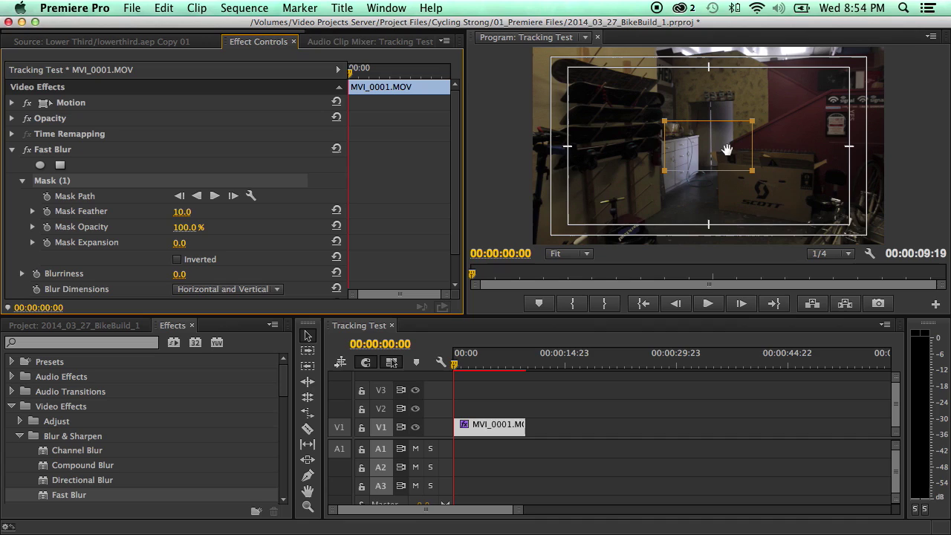
drag(711, 160, 725, 172)
scroll(74, 221, down, 1)
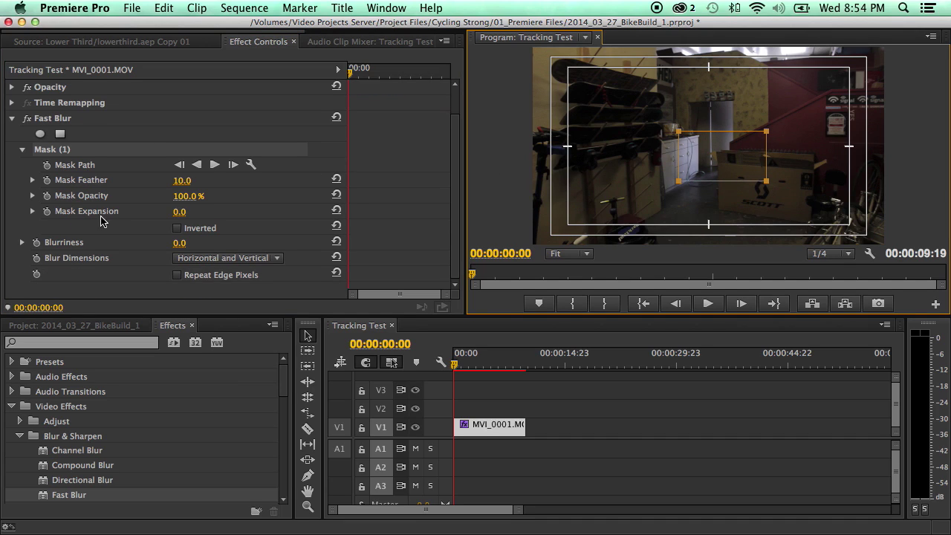
click(191, 241)
text(50)
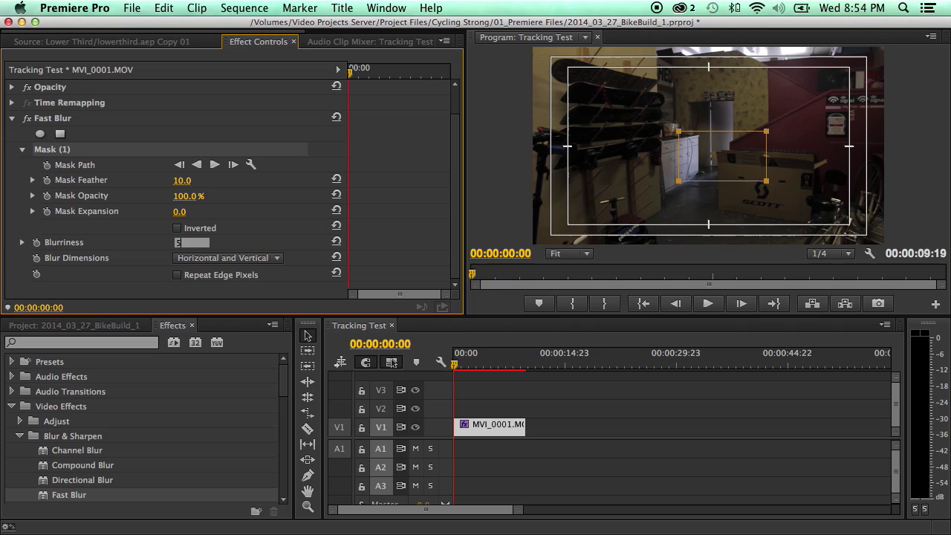
key(Return)
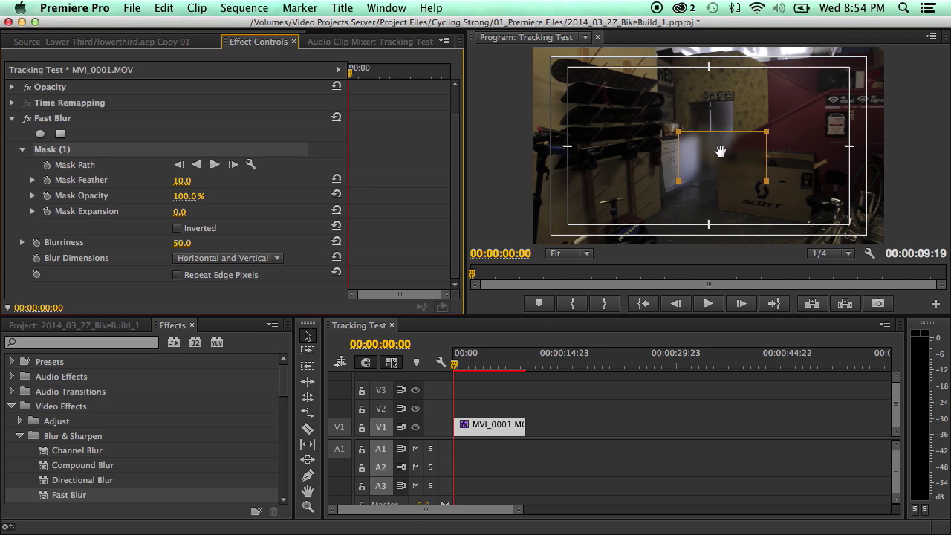
- Move the mask over the cardboard box and fit its four corners to the box edges
drag(716, 154, 757, 191)
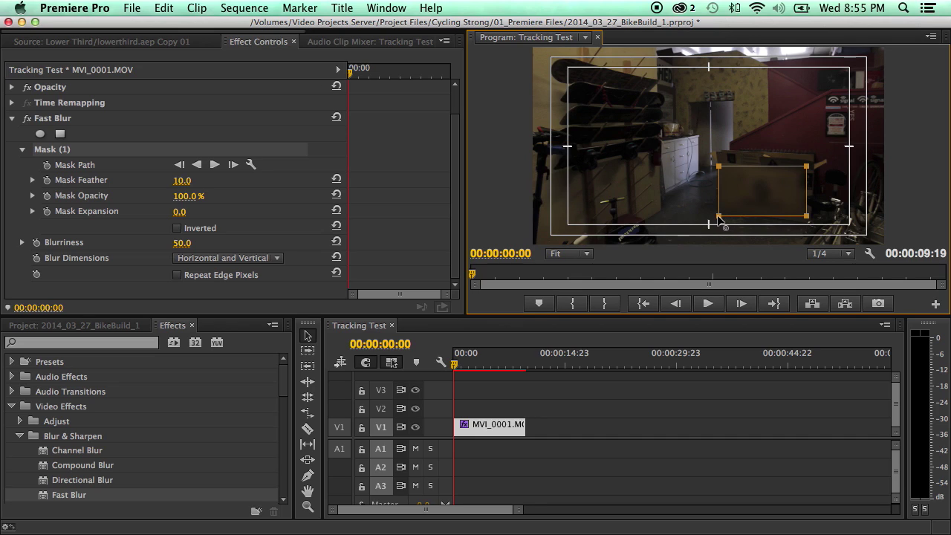
drag(719, 215, 719, 206)
drag(807, 216, 811, 224)
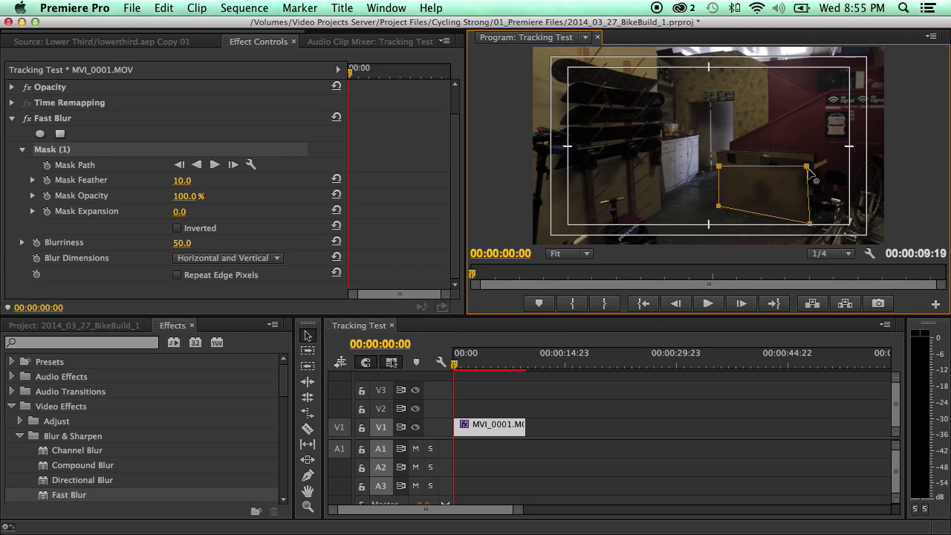
drag(808, 168, 814, 175)
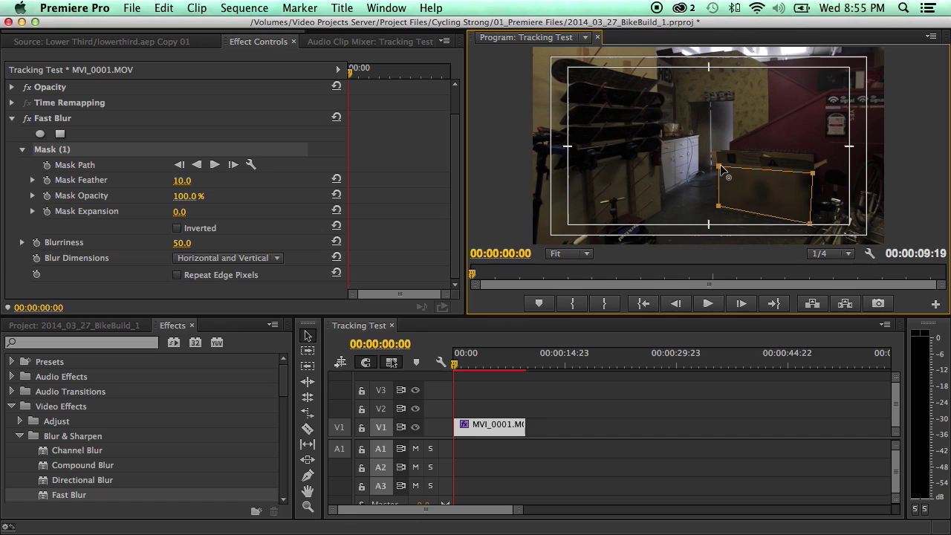
drag(721, 169, 721, 168)
drag(814, 176, 813, 174)
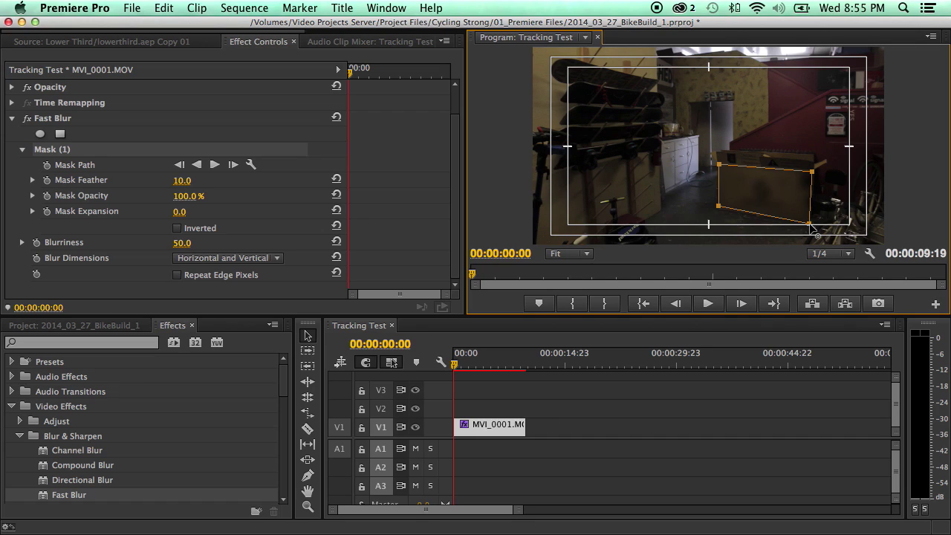
drag(718, 206, 720, 209)
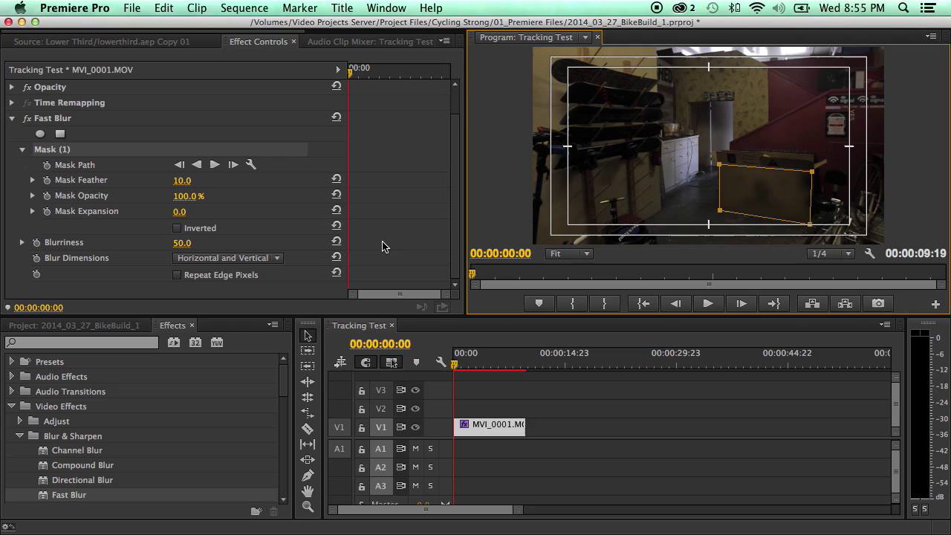
- Raise Fast Blur's Blurriness to 100 and preview it with the mask deselected
click(182, 243)
text(100)
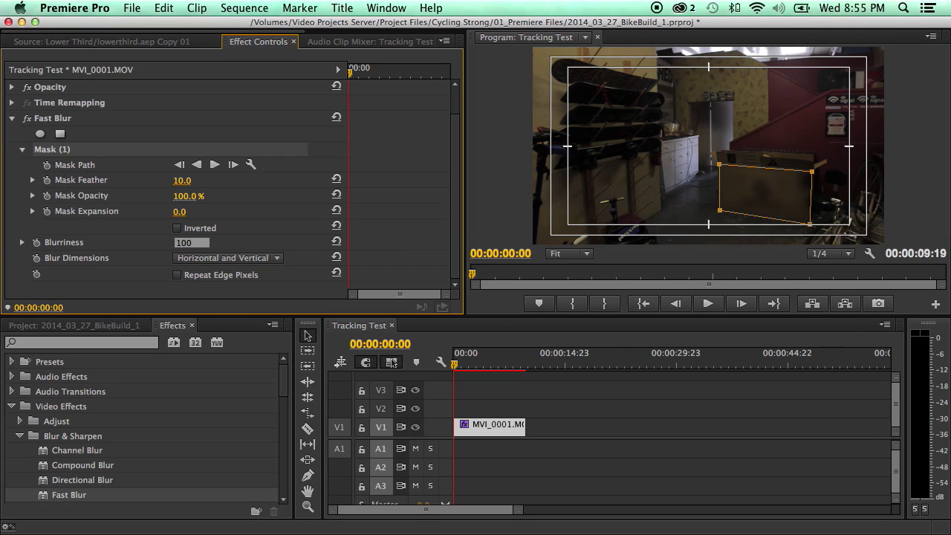
key(Return)
click(502, 201)
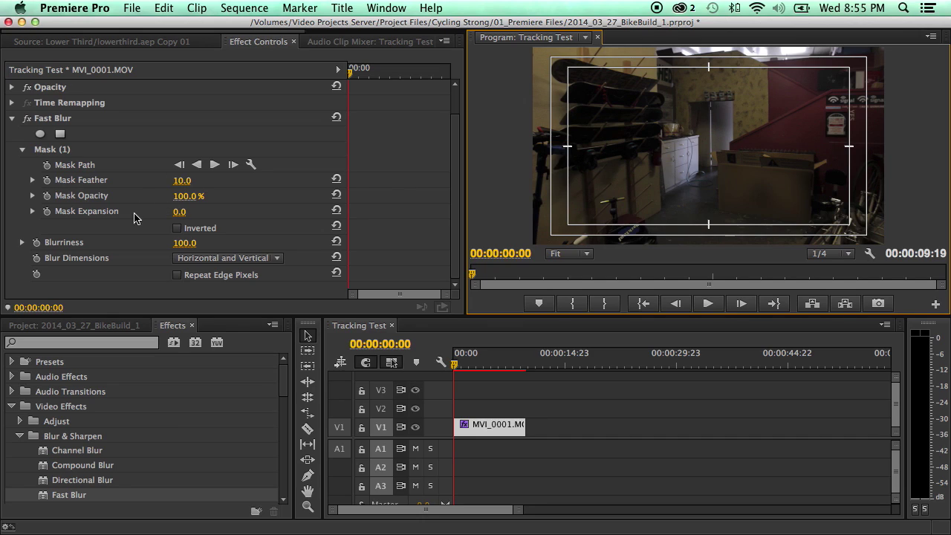
- Set the box mask's Expansion to 12 and its Feather to 50
click(95, 186)
click(187, 178)
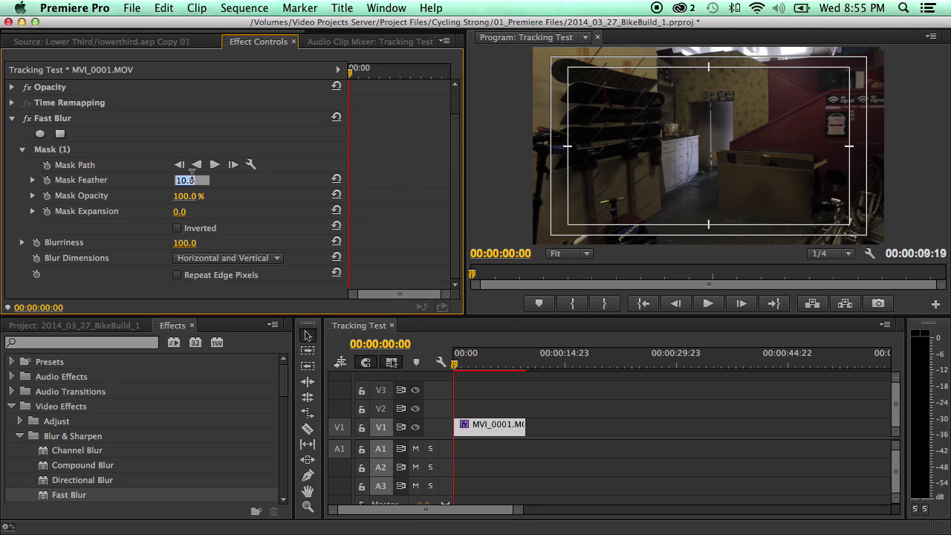
text(25)
key(Return)
click(181, 213)
text(12)
key(Return)
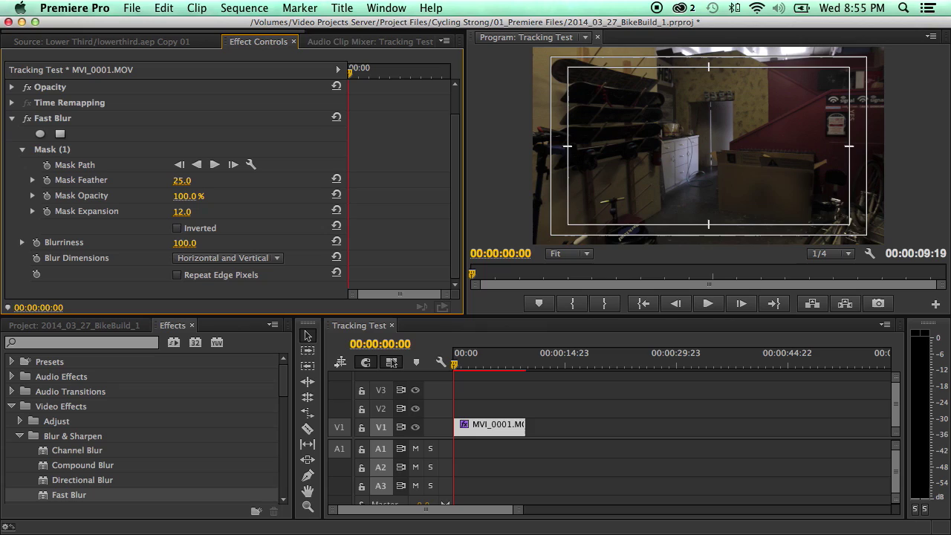
click(182, 181)
text(50)
key(Return)
click(58, 121)
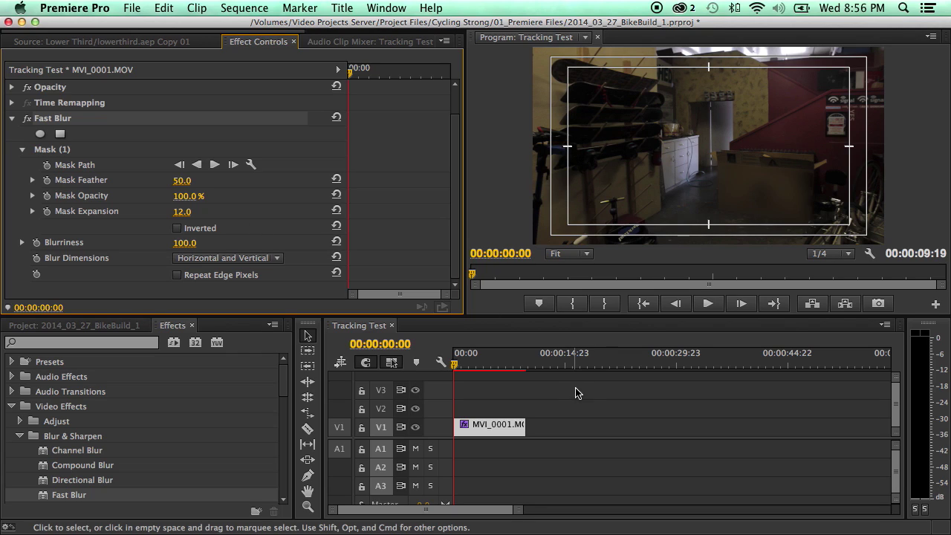
- Check the frame at 2:05, select Mask (1), and return the playhead to 00:00:00:00
click(469, 364)
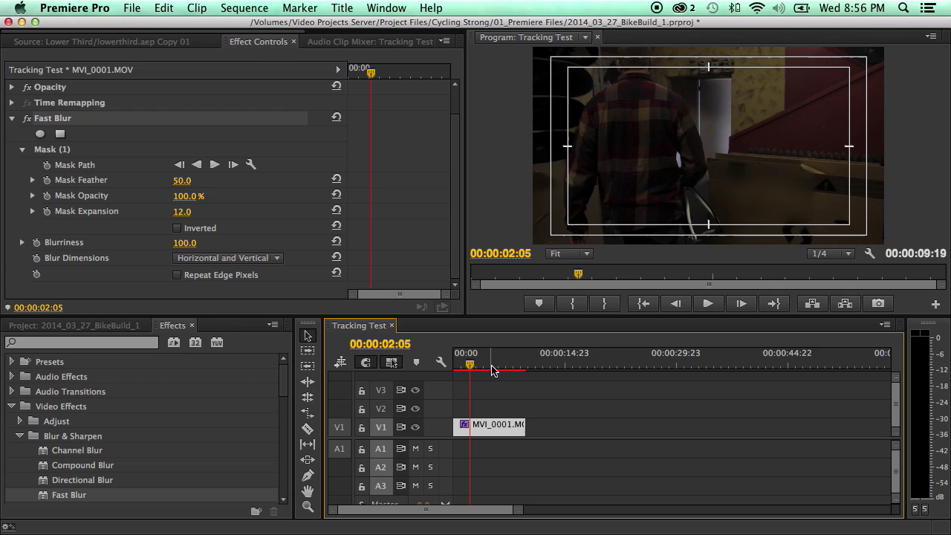
click(59, 152)
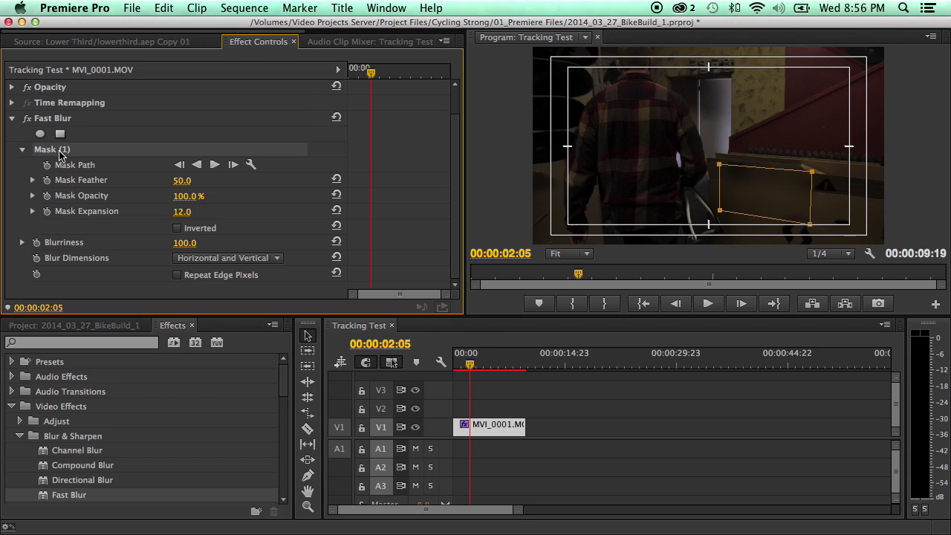
click(454, 367)
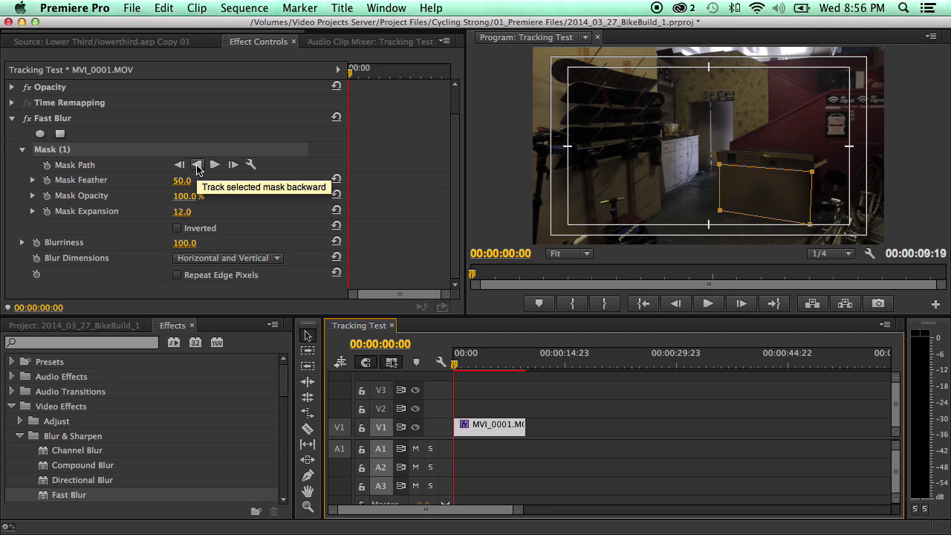
- Choose Position, Scale & Rotation as the mask tracking method and start tracking forward
click(251, 164)
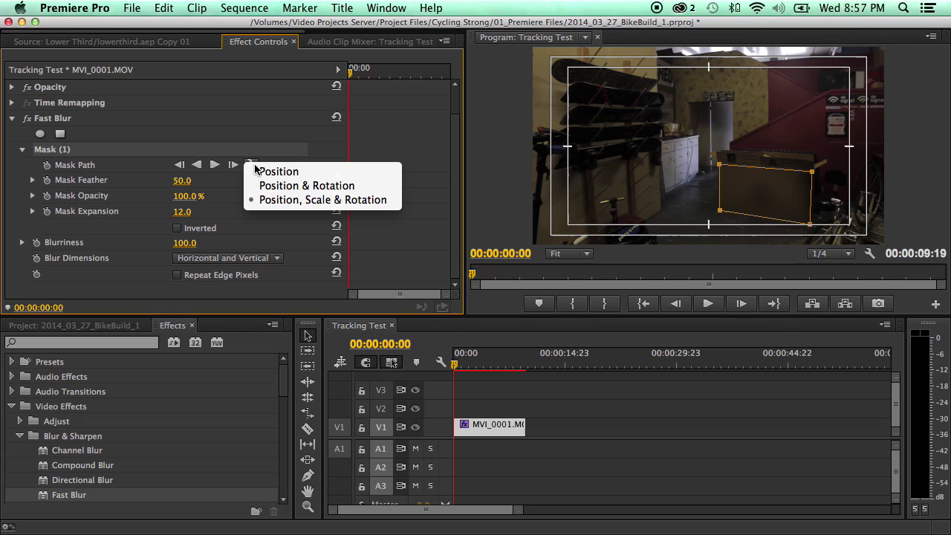
click(285, 200)
click(305, 205)
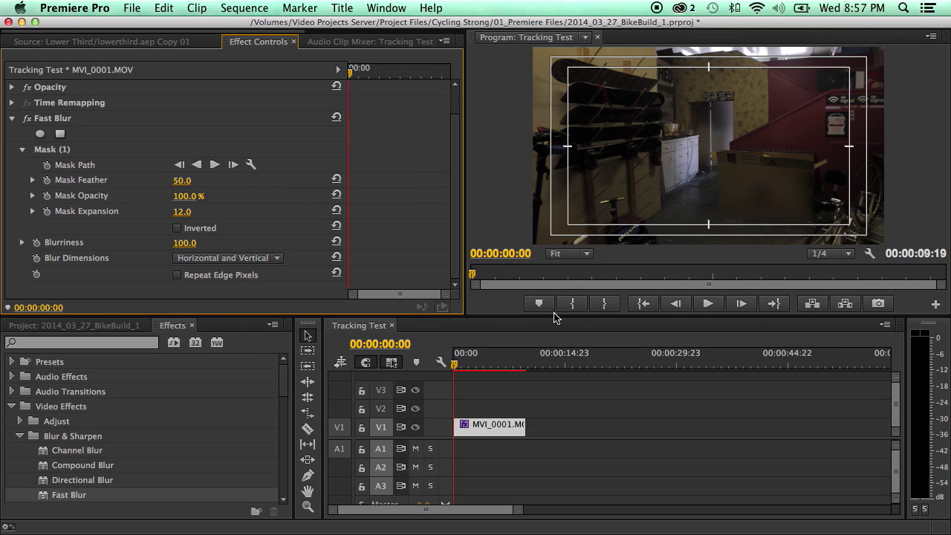
click(214, 165)
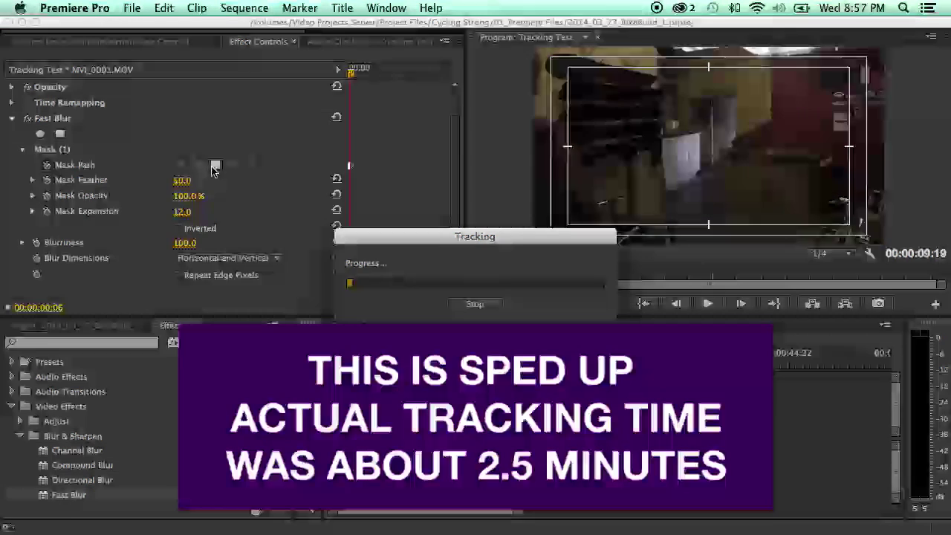
- Let the forward mask track run, then stop it at about 00:00:03:12
drag(489, 239, 391, 245)
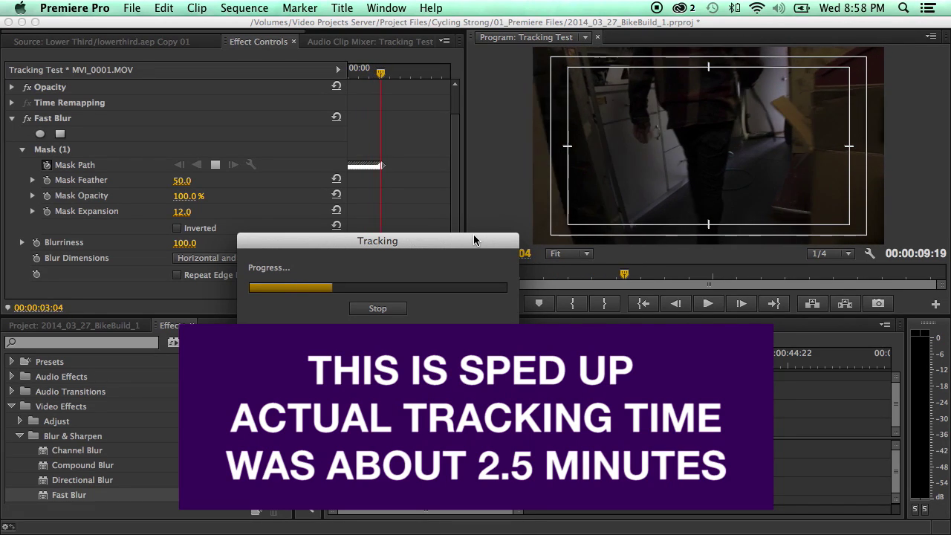
click(377, 307)
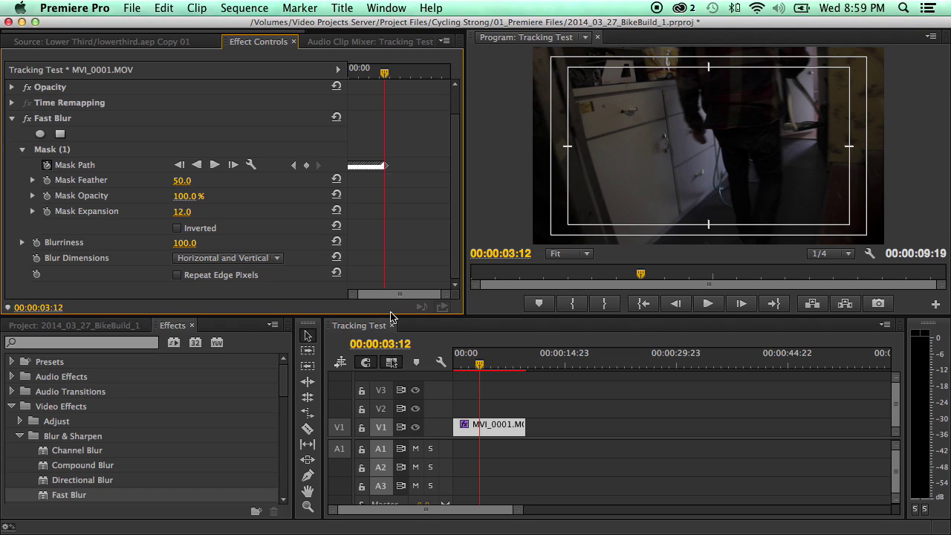
- Play the tracked result from the start in a maximized Program monitor
drag(463, 365, 442, 364)
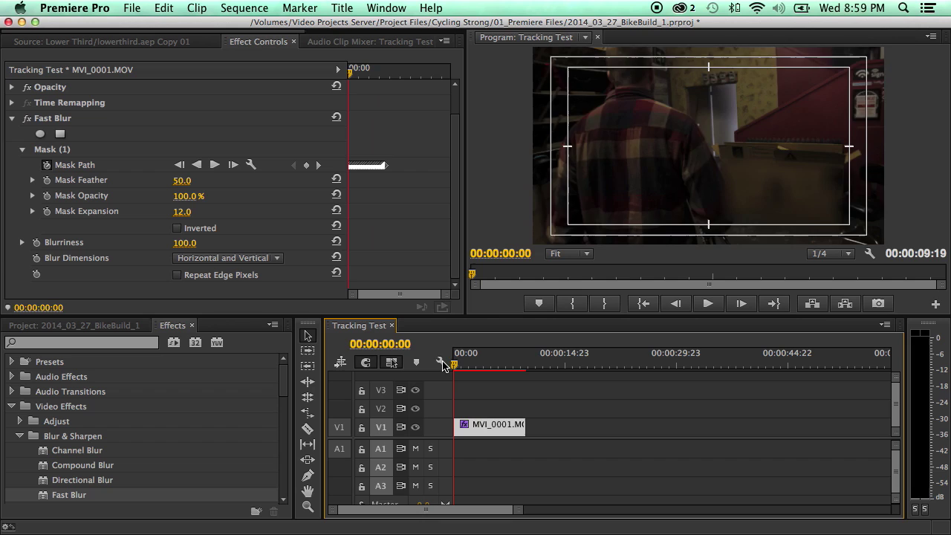
click(508, 189)
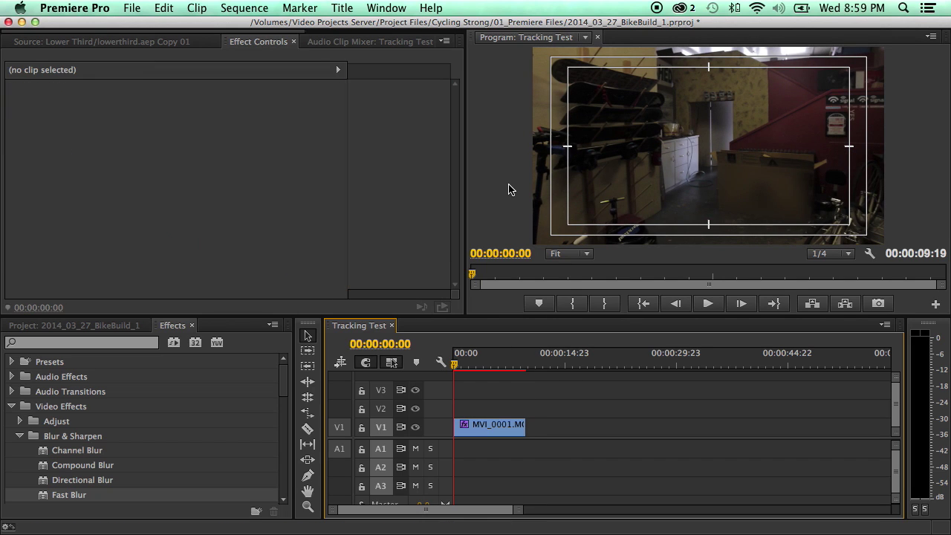
key(grave)
key(space)
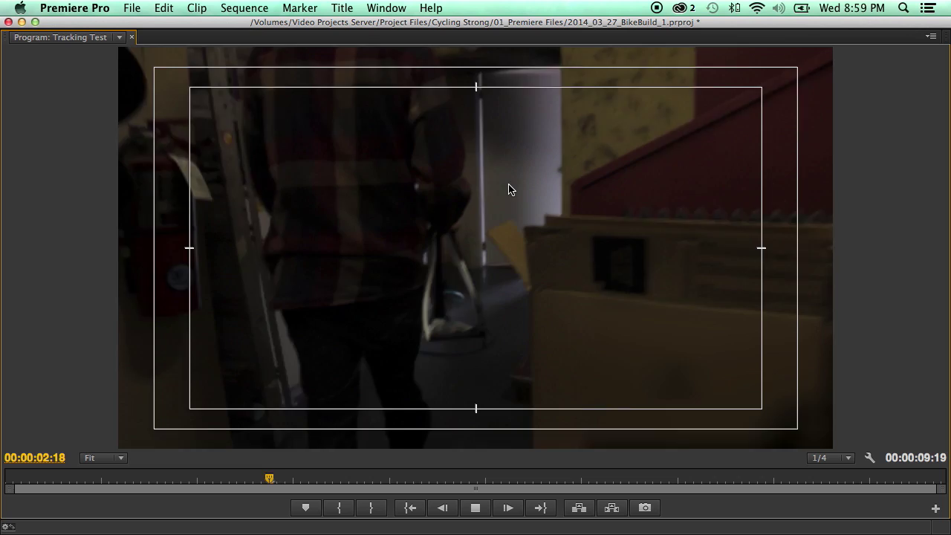
key(space)
key(grave)
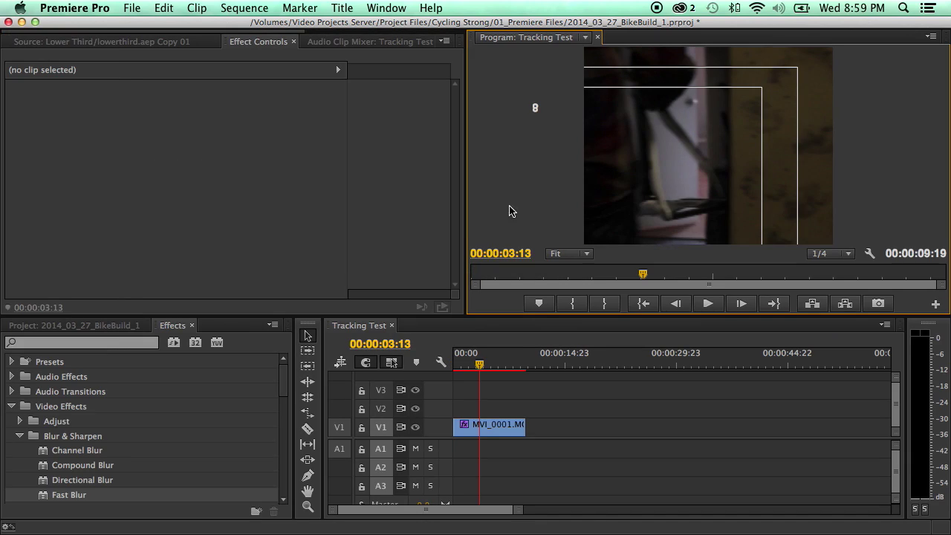
- Reselect MVI_0001.MOV and step frame by frame to 00:00:01:16
click(484, 424)
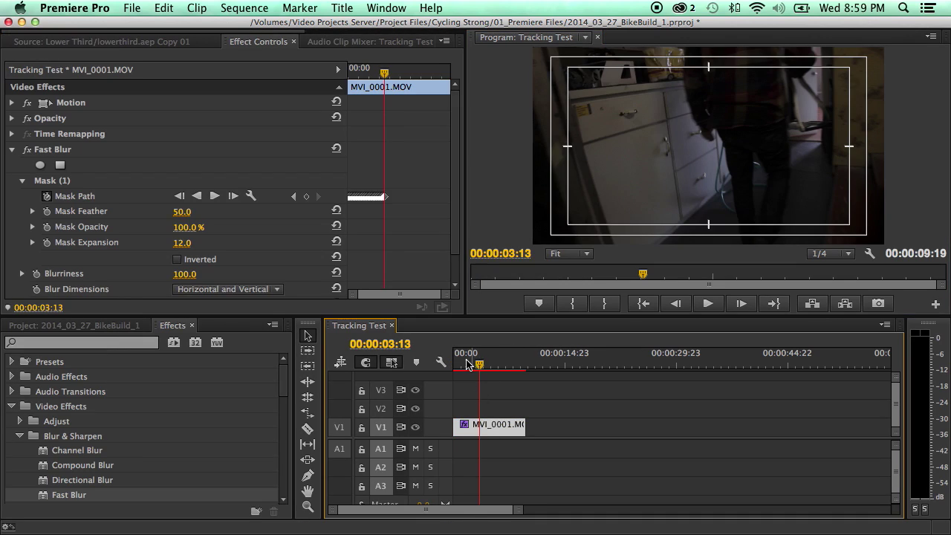
mouse_move(469, 365)
mouse_down()
mouse_move(442, 363)
mouse_move(464, 365)
mouse_up()
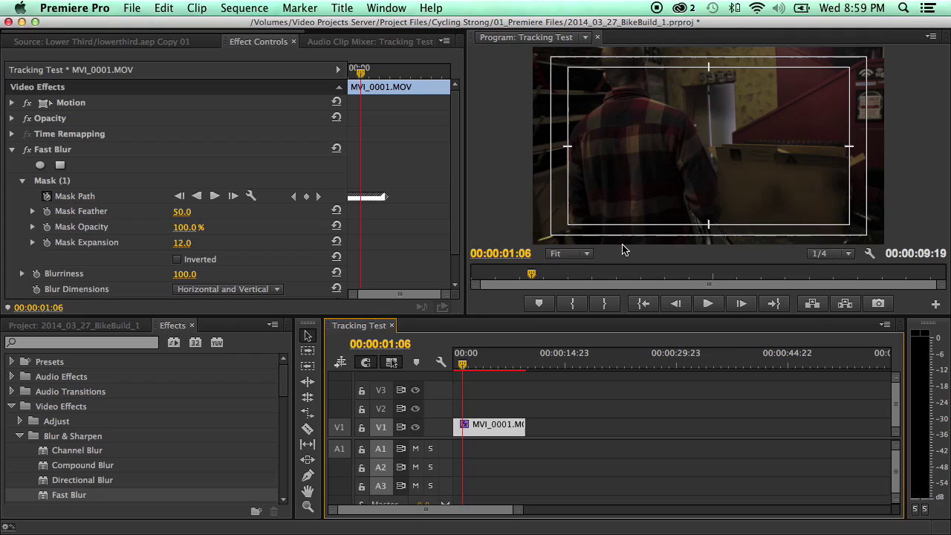
key(Right)
key(Right)
key(Right)
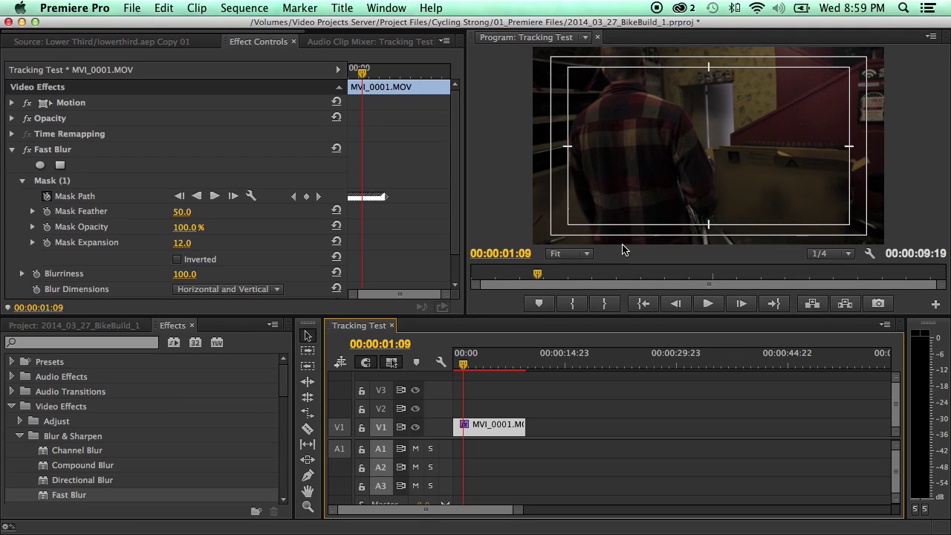
key(Right)
key(Right)
key(Right)
key(Right)
key(Right)
key(Right)
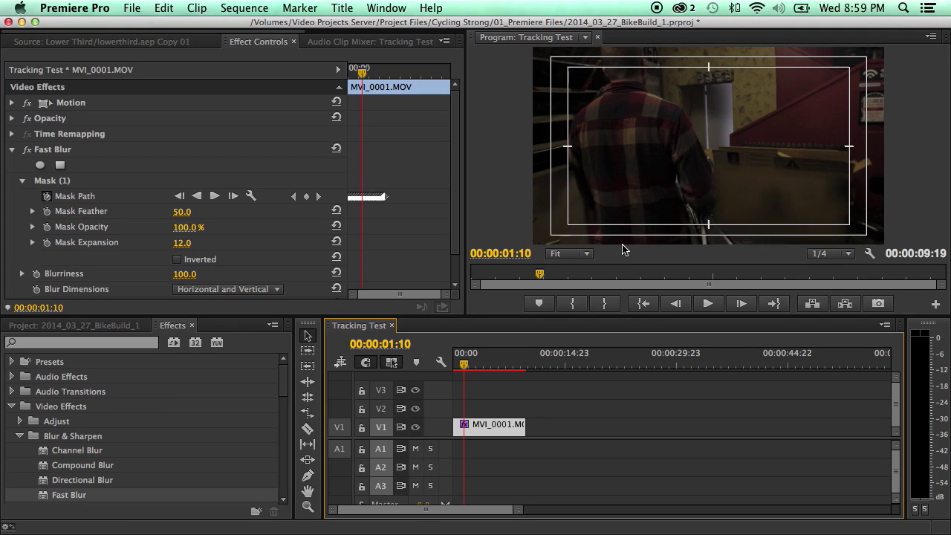
key(Right)
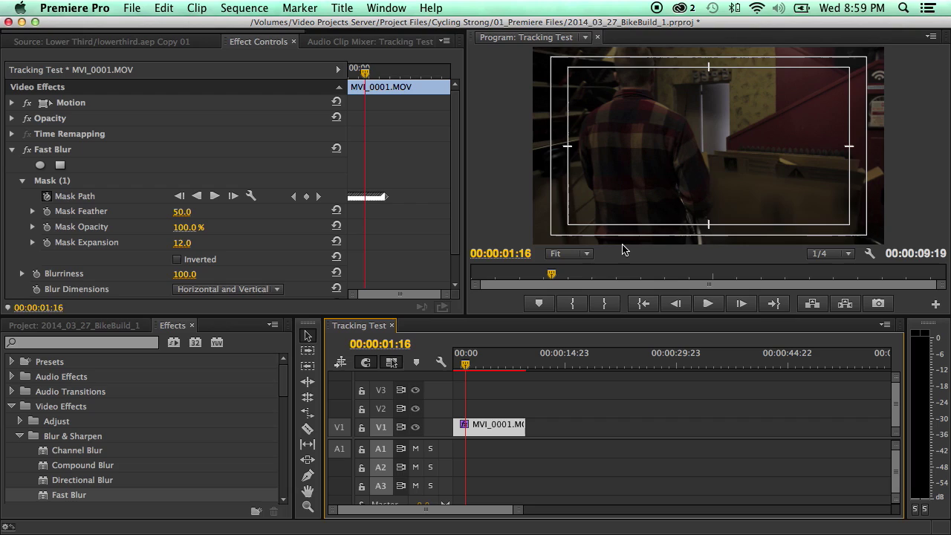
- Realign the mask's bottom corner with the box edge over four successive frames
click(72, 182)
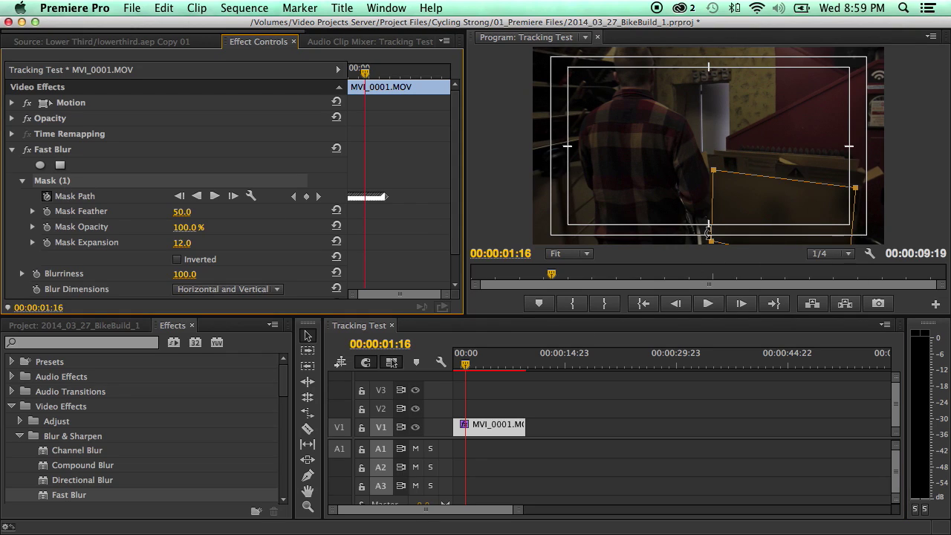
drag(711, 241, 728, 240)
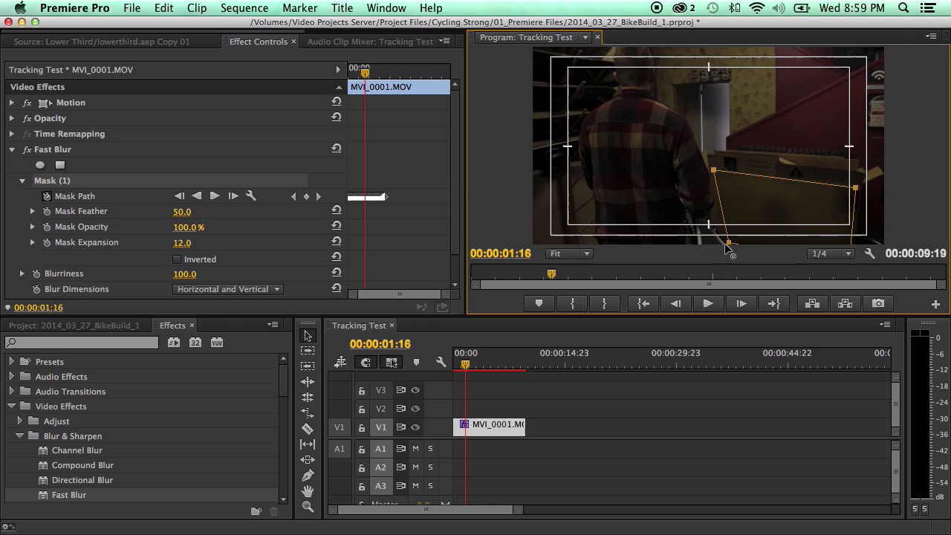
key(Right)
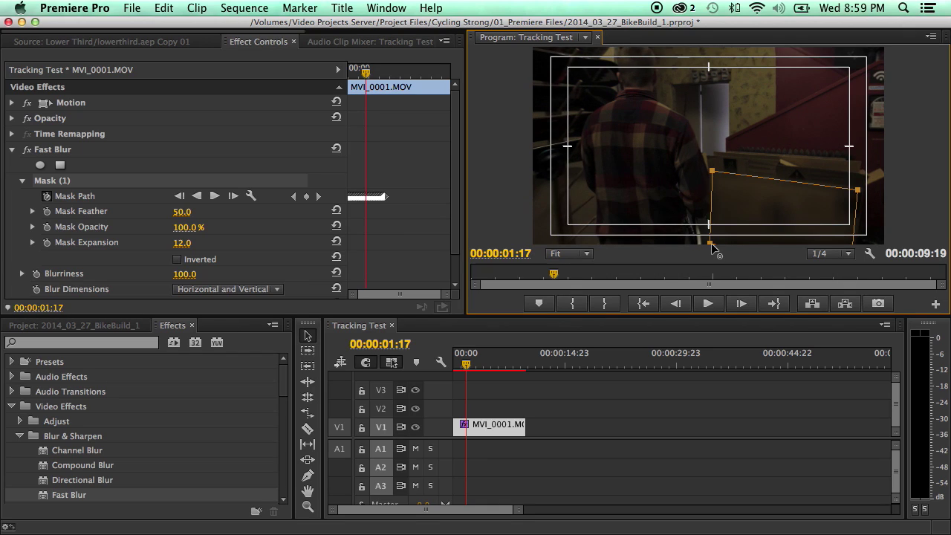
drag(716, 243, 734, 242)
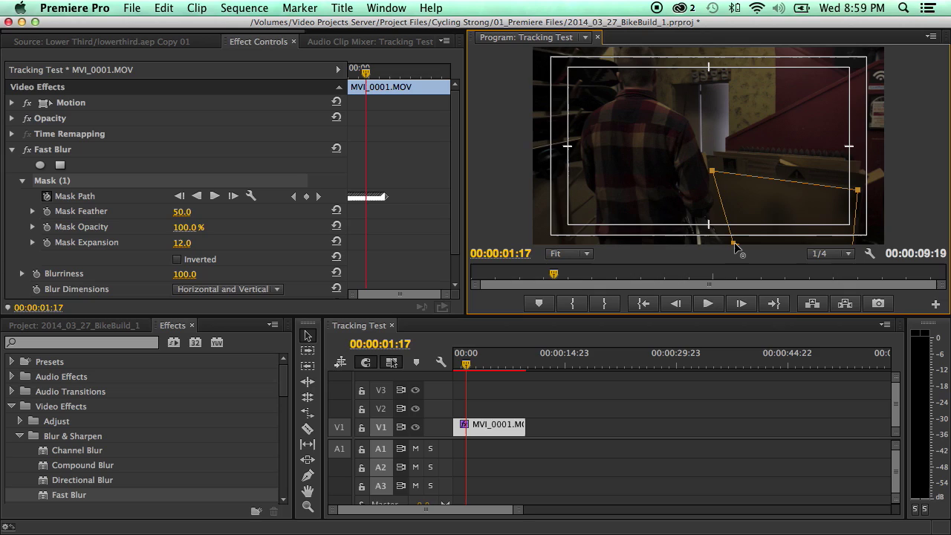
key(Right)
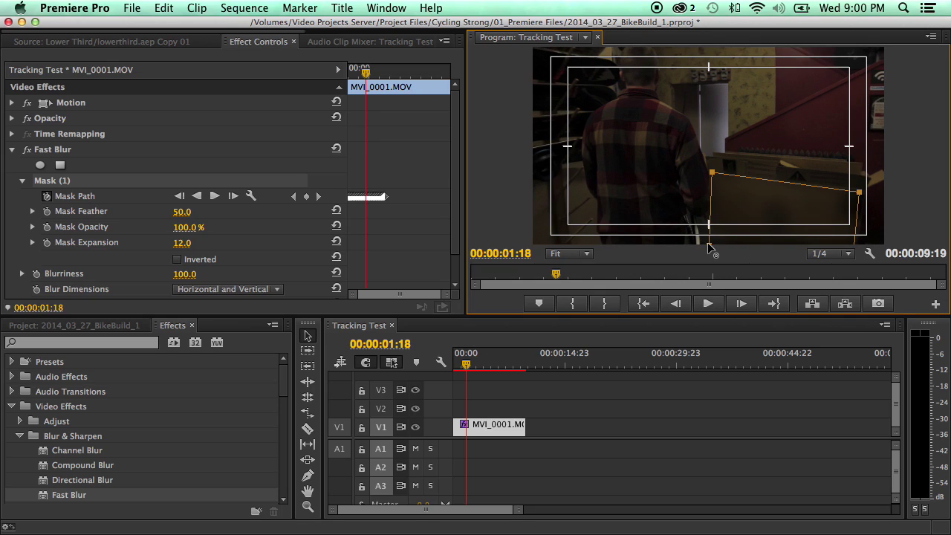
drag(726, 242, 739, 241)
key(Right)
drag(738, 242, 711, 246)
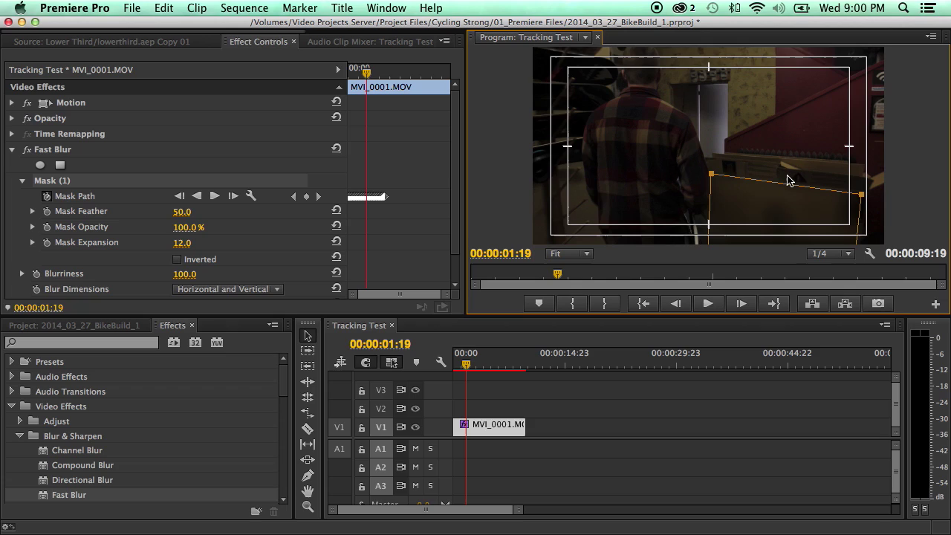
- Jump ahead to 00:00:02:06 and play the clip to check the tracking
key(shift+Right)
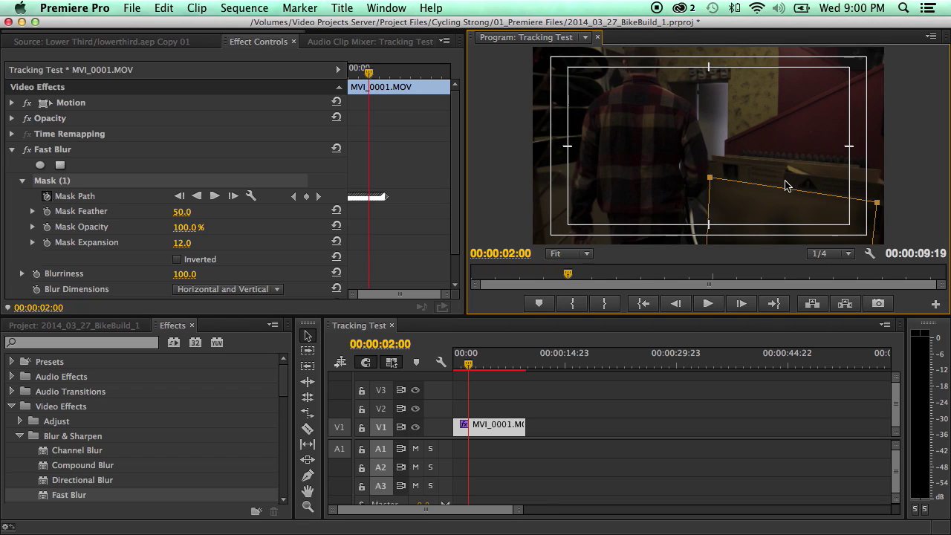
key(shift+Right)
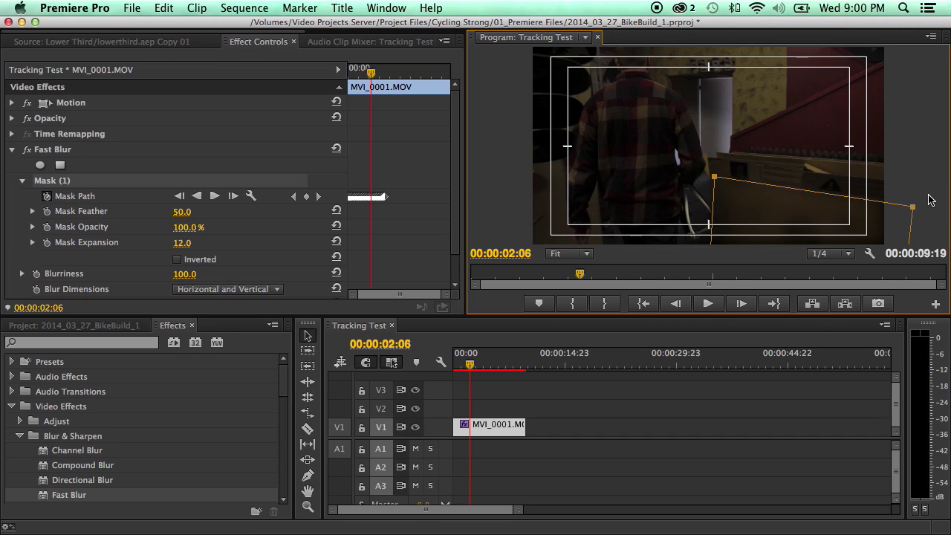
key(space)
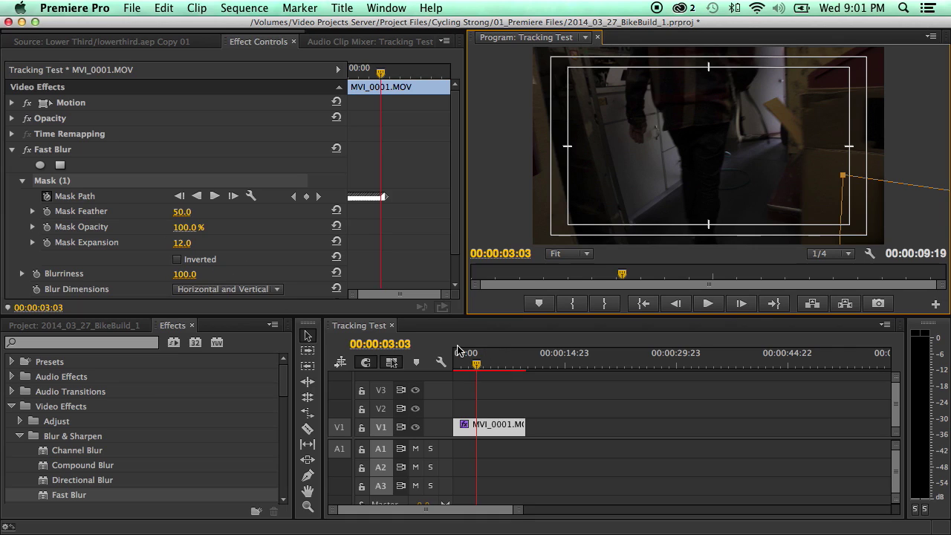
- At the first frame, invert the box mask and bring its Feather down to 0.0
drag(475, 365, 454, 364)
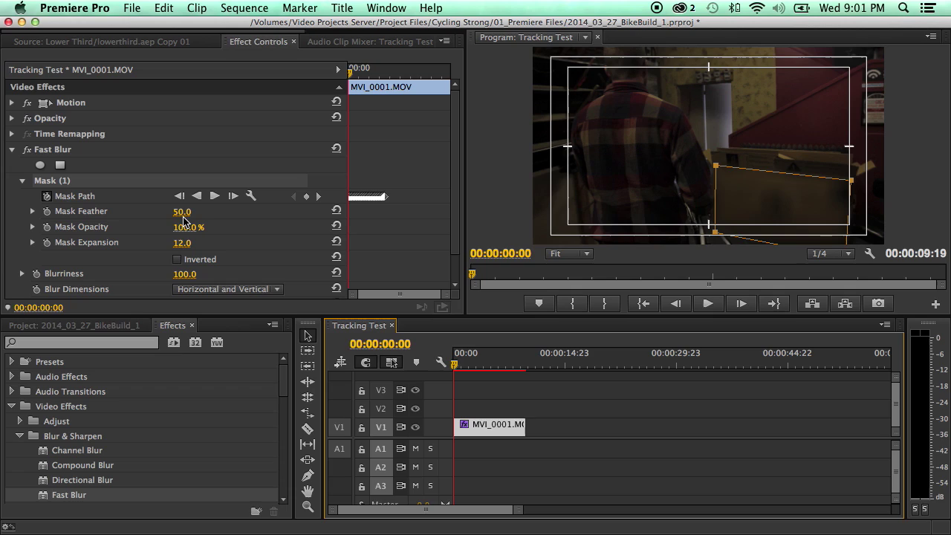
click(177, 261)
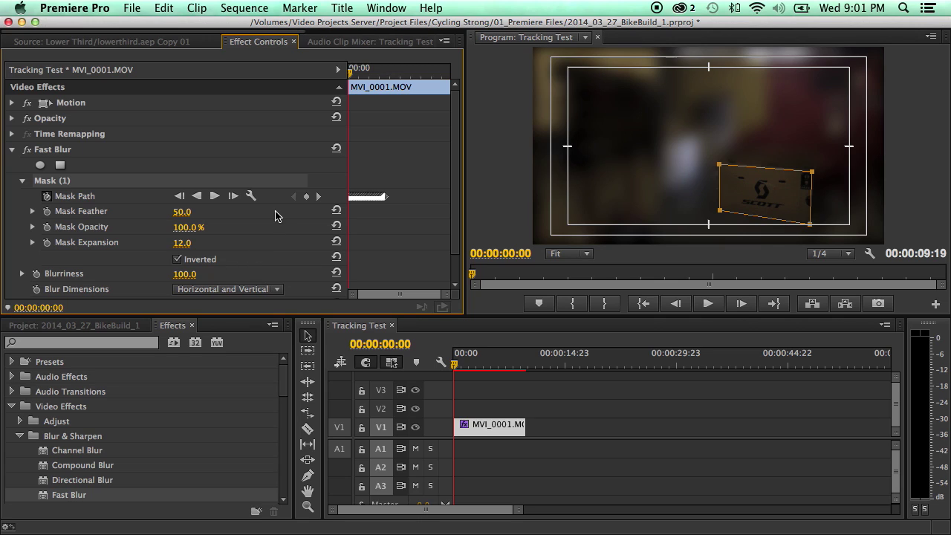
click(181, 212)
text(39)
key(Return)
mouse_move(183, 212)
mouse_down()
mouse_move(163, 212)
mouse_move(245, 214)
mouse_move(170, 214)
mouse_up()
click(178, 265)
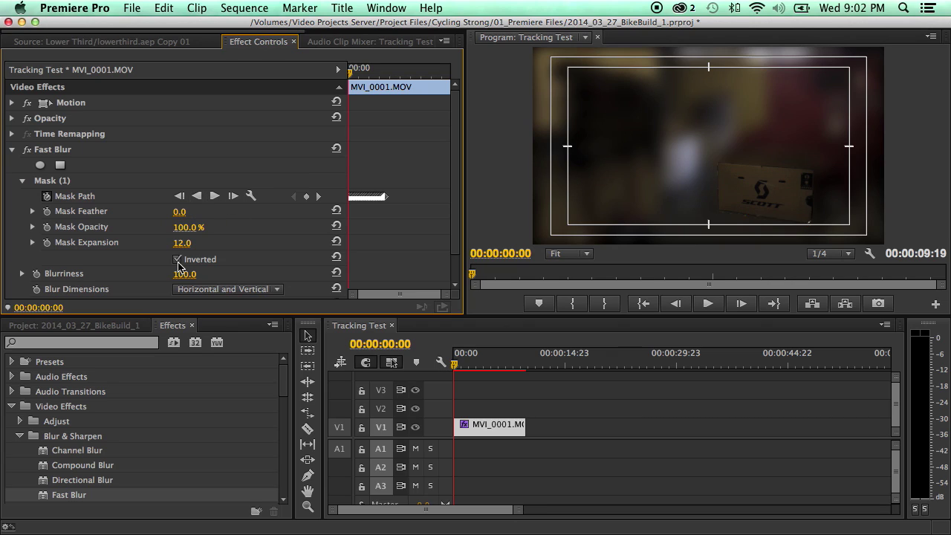